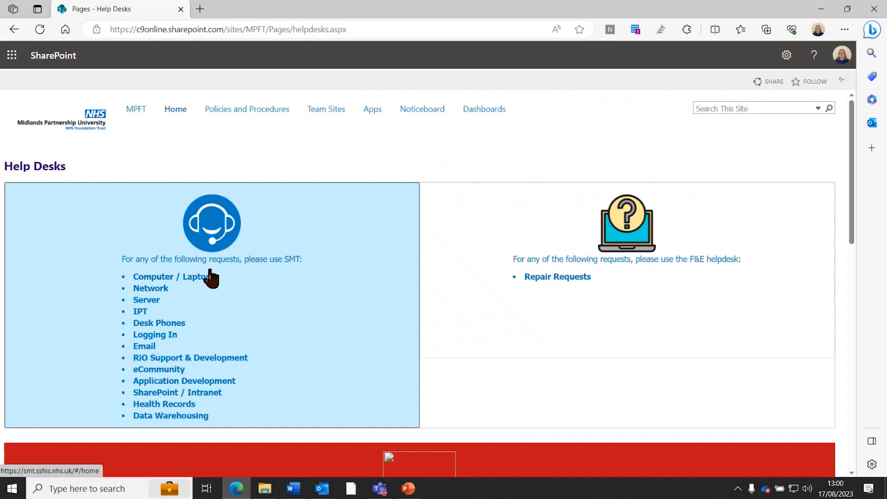
Open the Service Management Tool from the computer and IT requests section of the help desk page and continue past its login page.
left_click(211, 235)
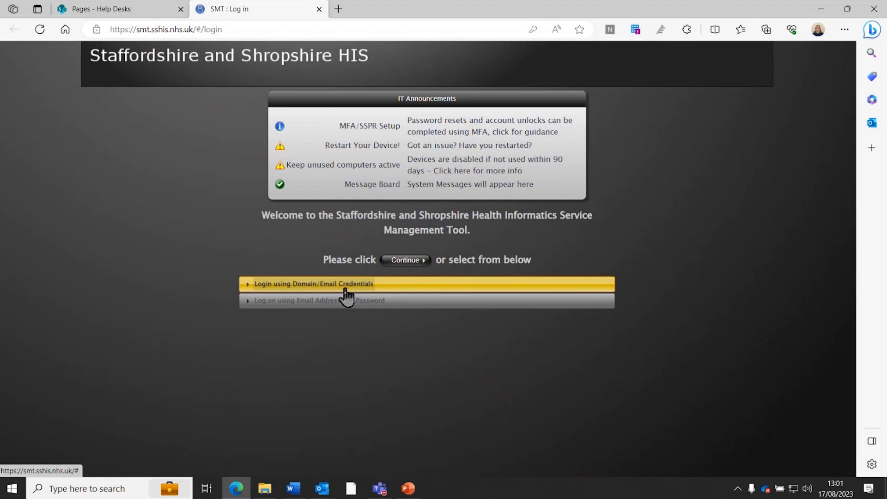
left_click(409, 260)
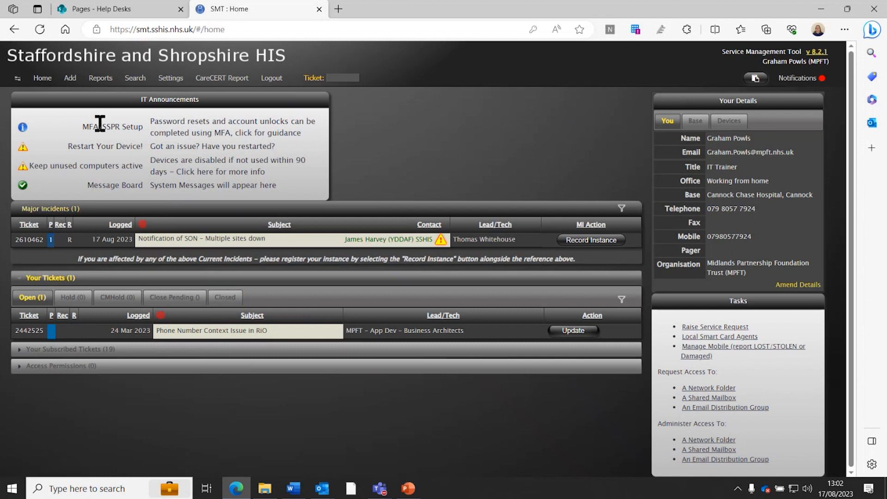
Start a new service request with the reason "MPFT Digital - Training Query".
mouse_move(70, 82)
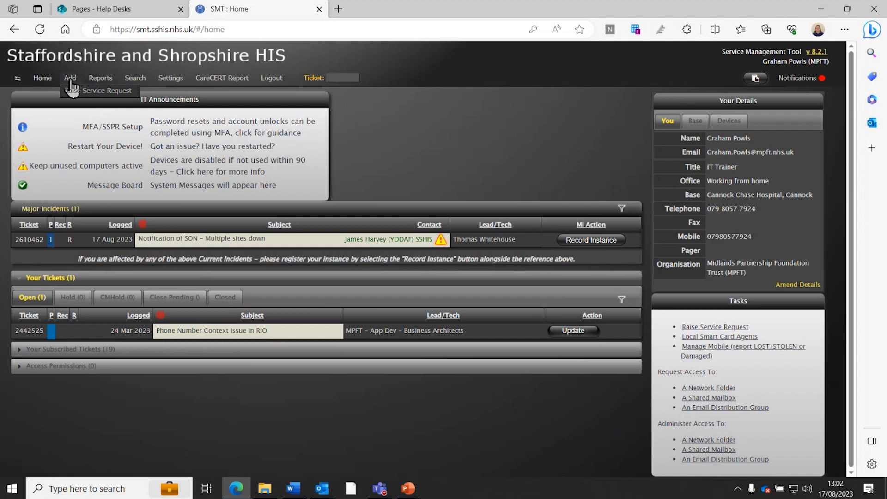
left_click(97, 96)
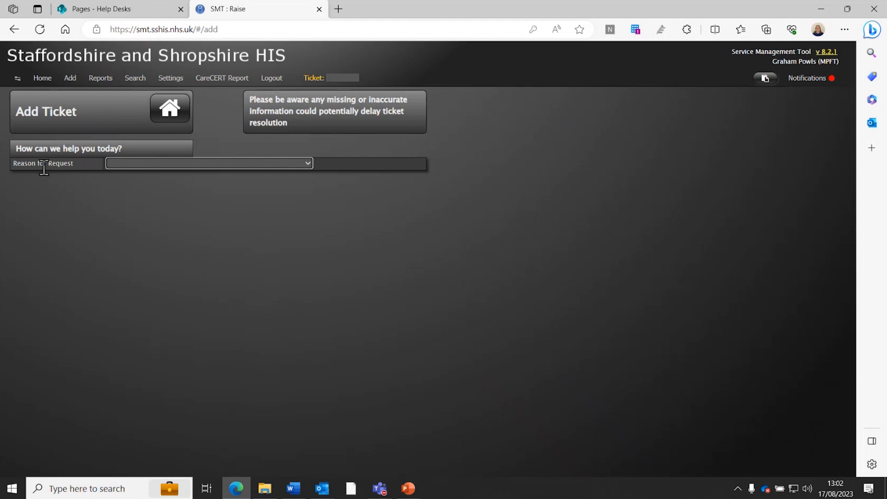
left_click(311, 167)
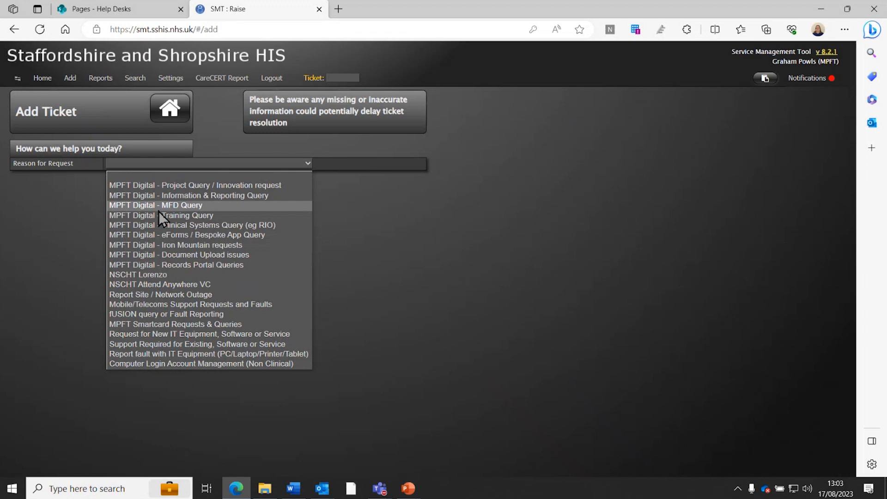
left_click(193, 226)
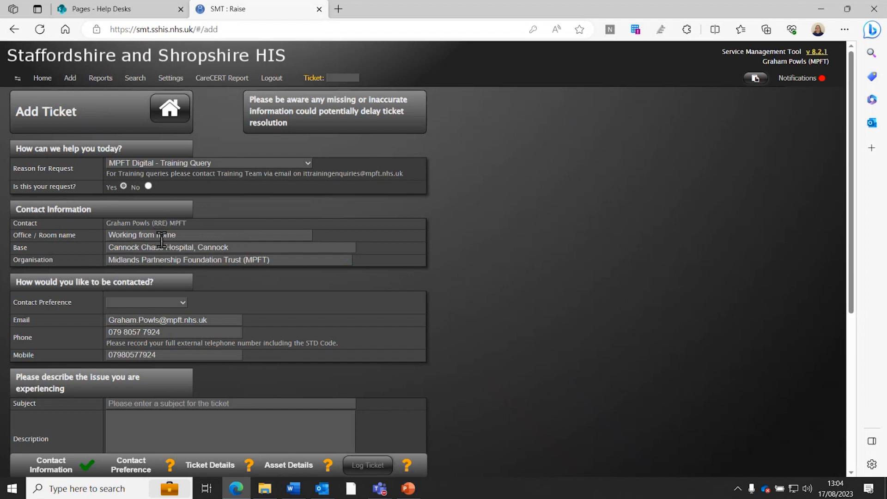
Mark the ticket as your own request and set the contact preference to MS Teams Chat/Call, keeping the existing contact details.
left_click(149, 186)
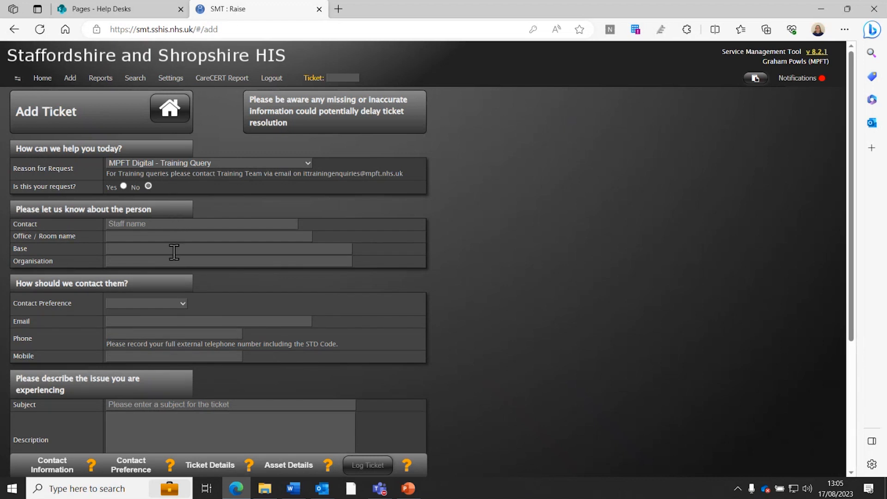
left_click(123, 187)
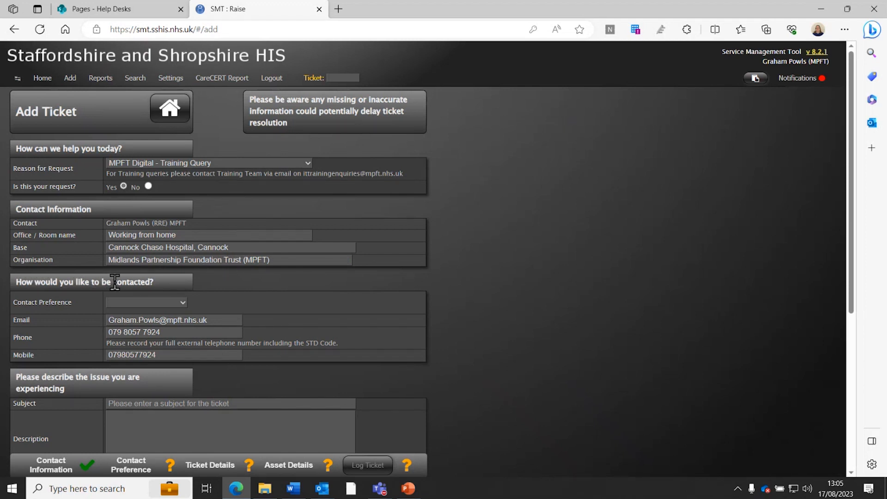
left_click(183, 303)
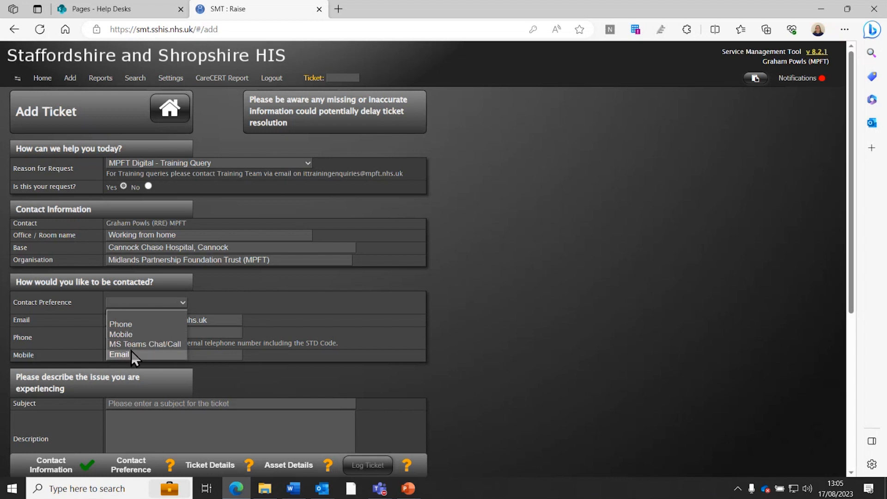
left_click(158, 346)
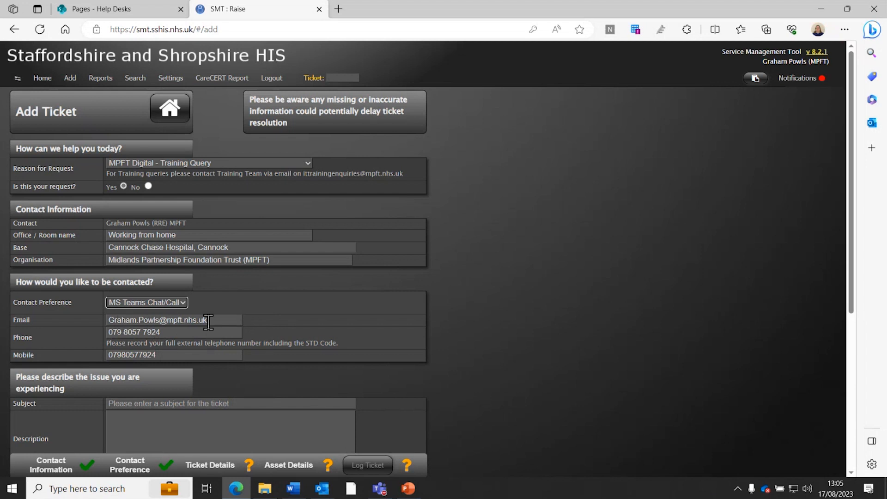
left_click(162, 330)
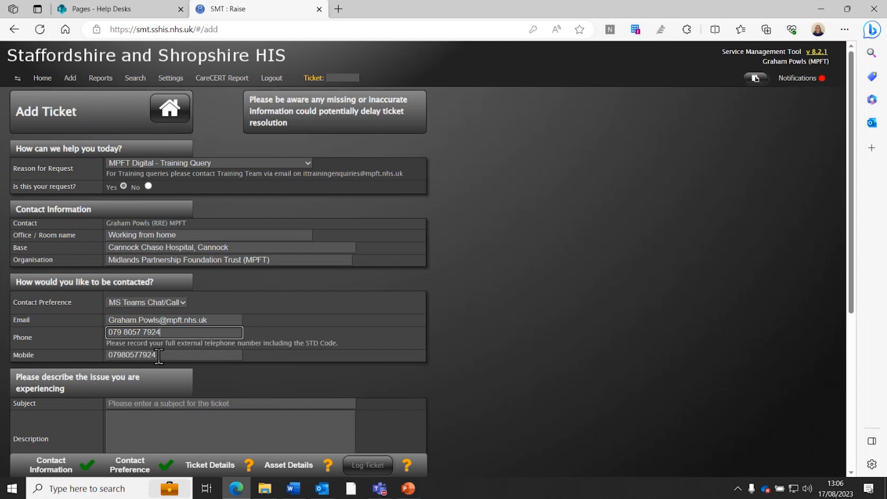
scroll(159, 356, "down", 1)
left_click(118, 290)
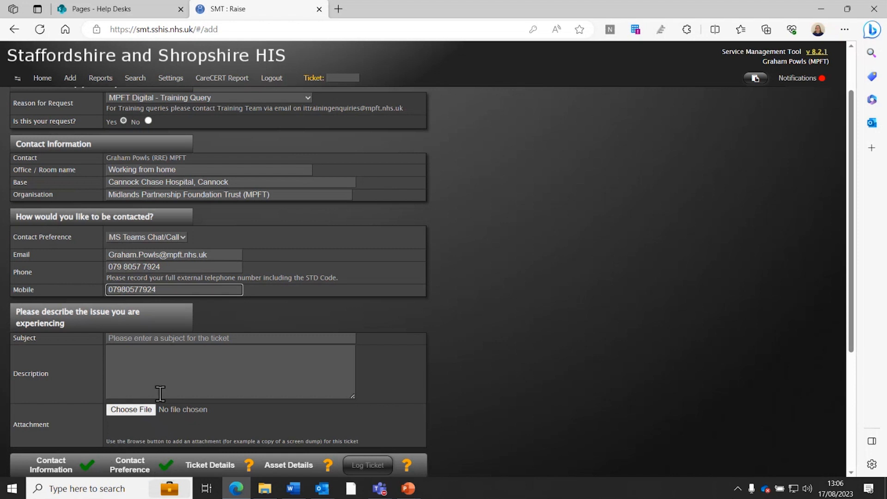
Enter "I need training for Excel" as the ticket subject.
left_click(125, 340)
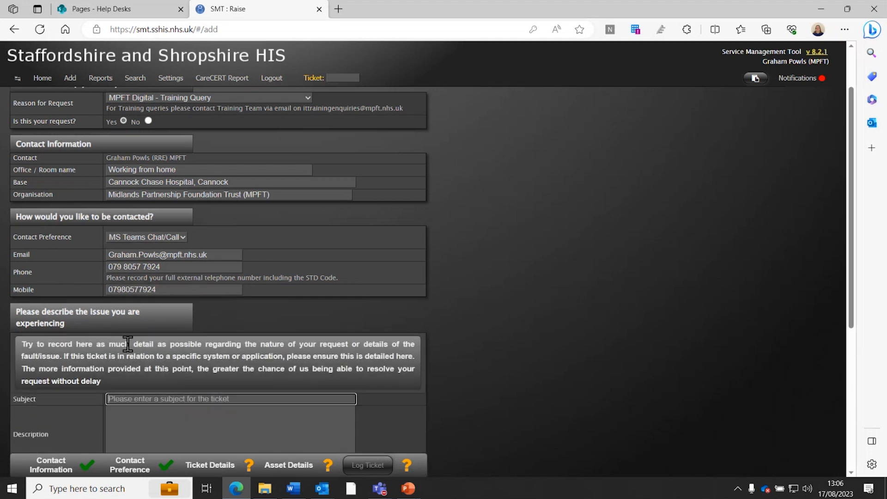
type("I")
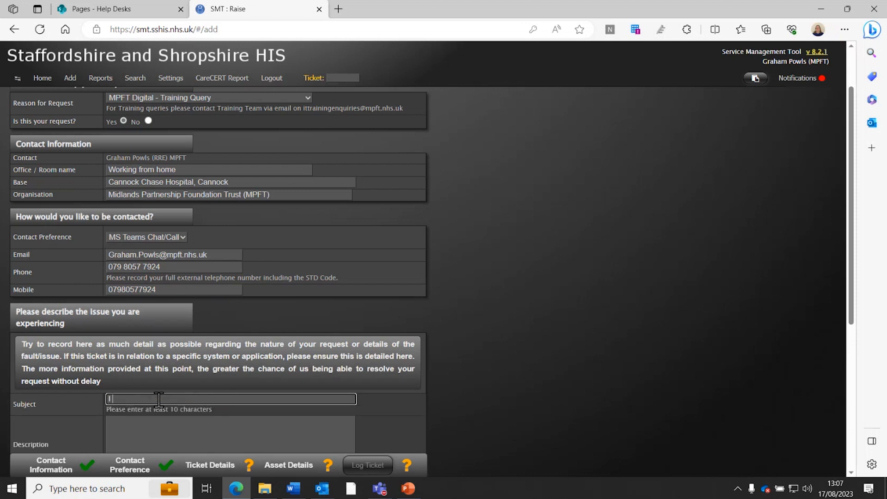
type(" need training for Excel")
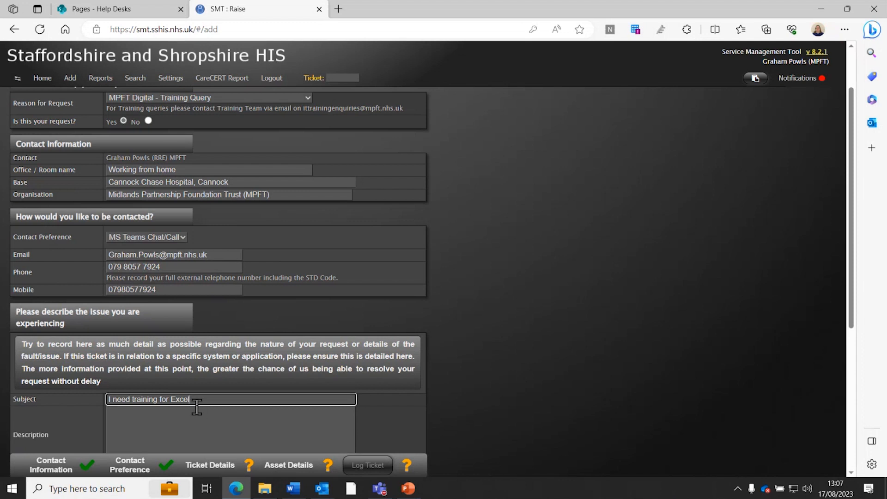
Add to the description "due to a change in my job role I now need to be able to create and edit spreadsheets, what training is available".
scroll(197, 407, "down", 1)
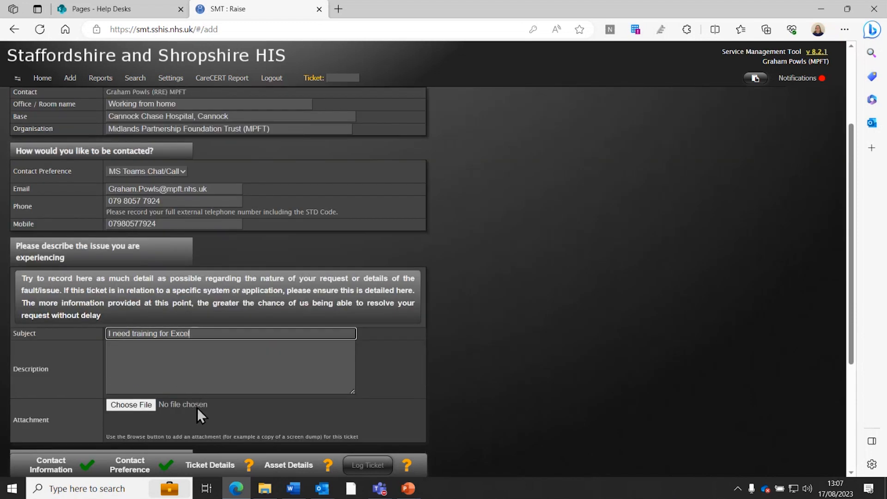
left_click(147, 363)
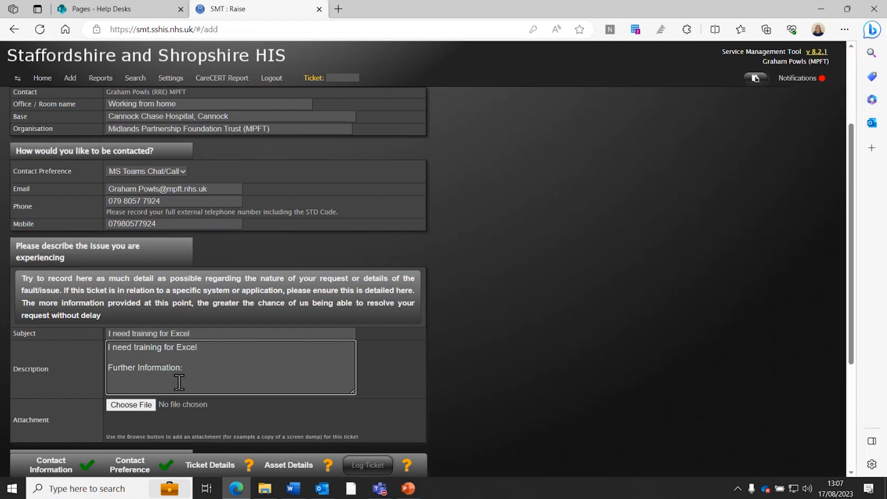
type("due to a change f")
type("n my job")
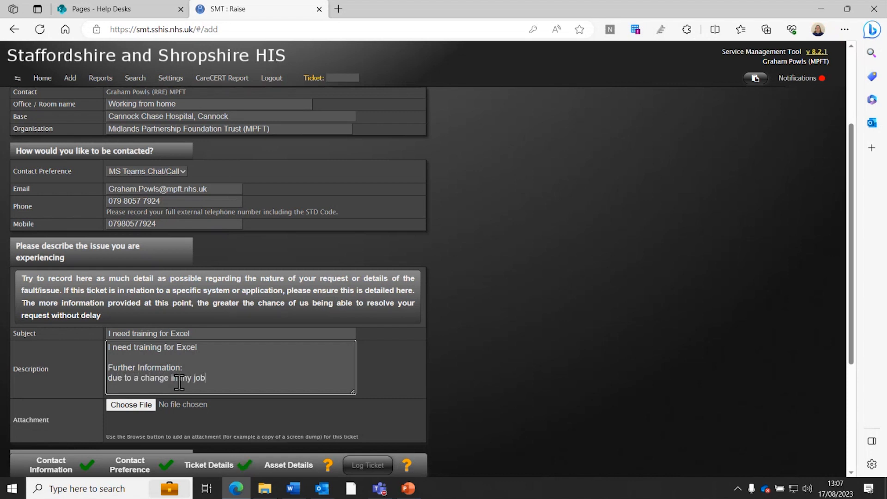
type(" role I now need to be able to create and")
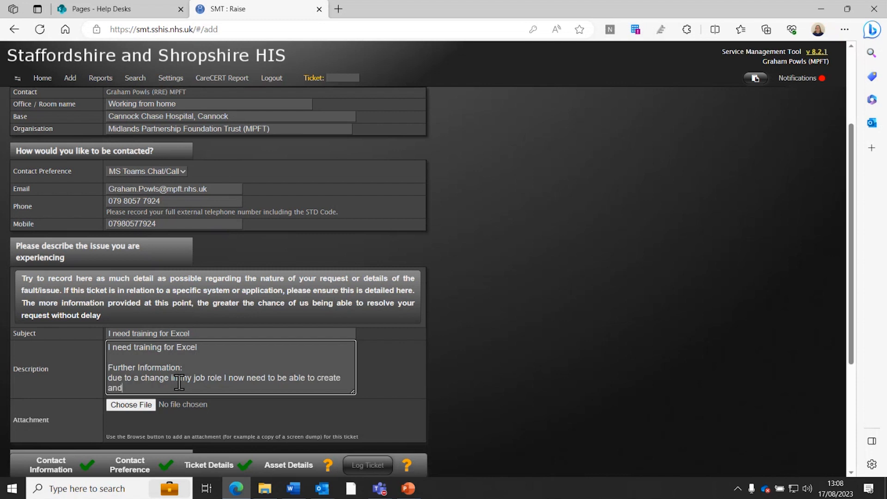
type(" edit spreadsheets, what training is available")
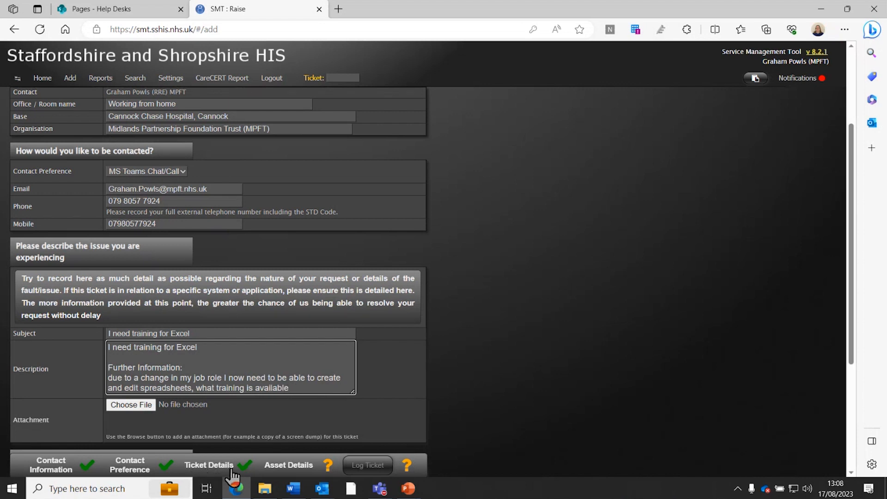
left_click(137, 406)
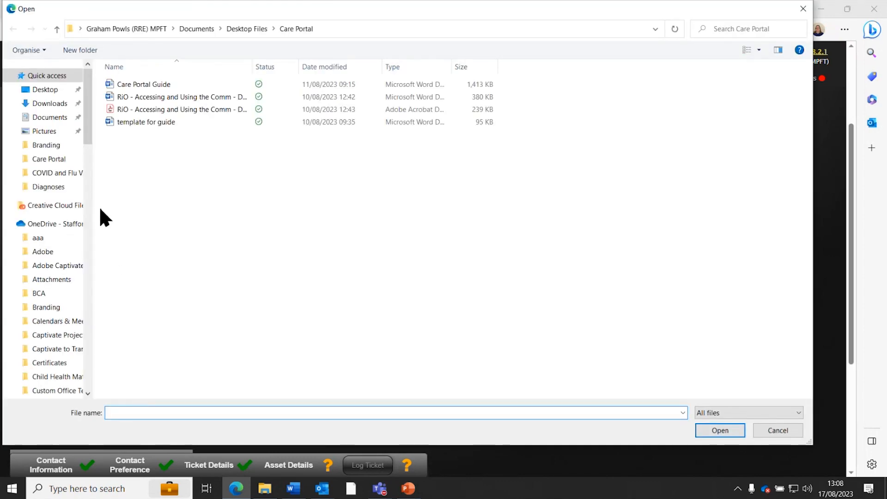
left_click(45, 135)
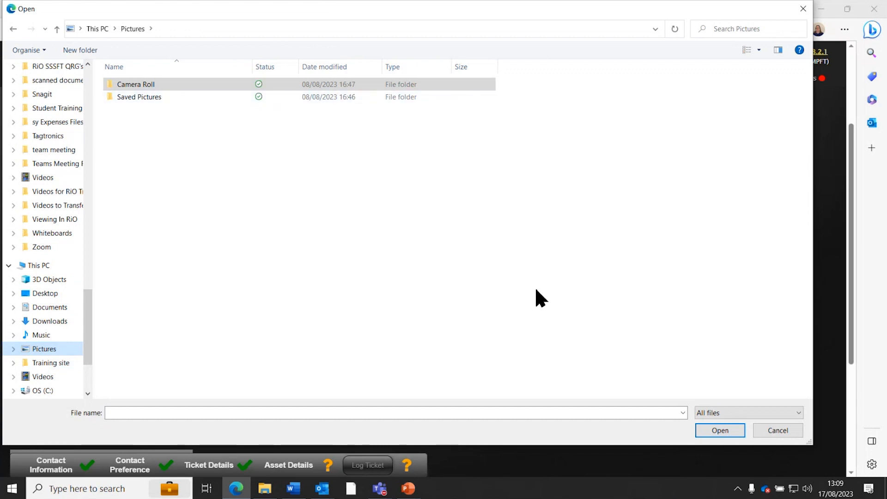
left_click(779, 430)
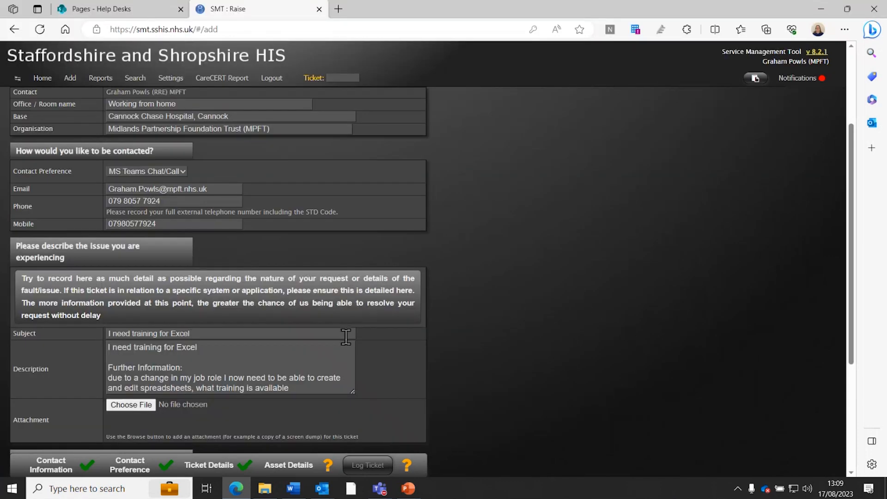
Mark the device and asset details as not required for this ticket.
scroll(346, 337, "down", 3)
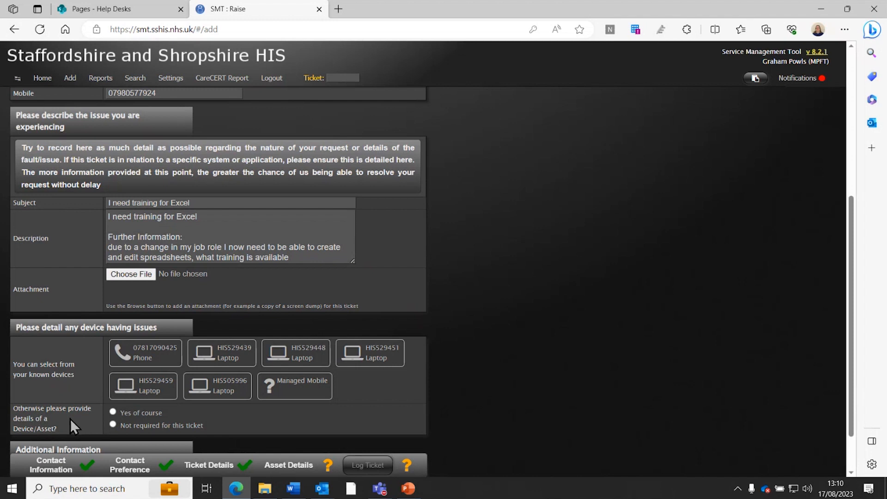
left_click(112, 411)
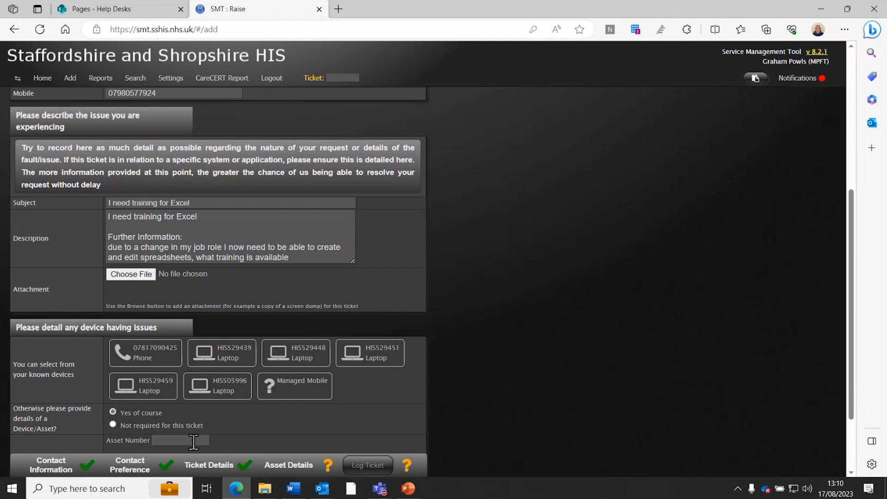
left_click(113, 425)
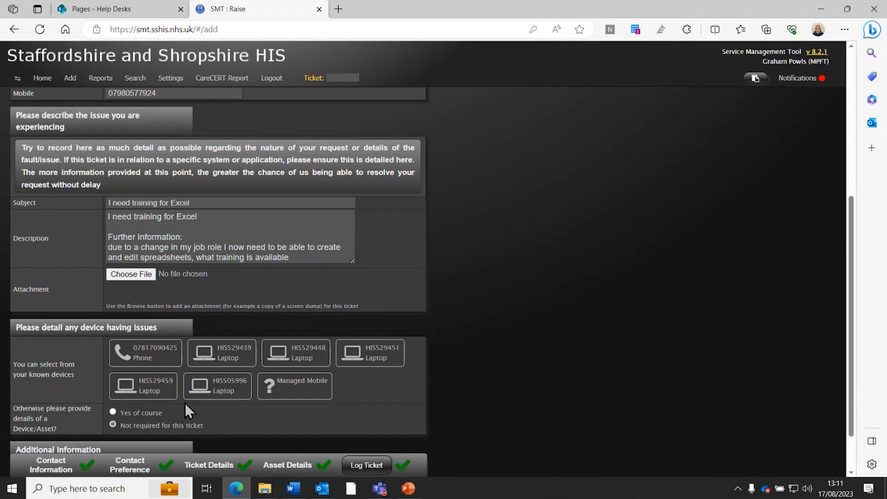
left_click(226, 363)
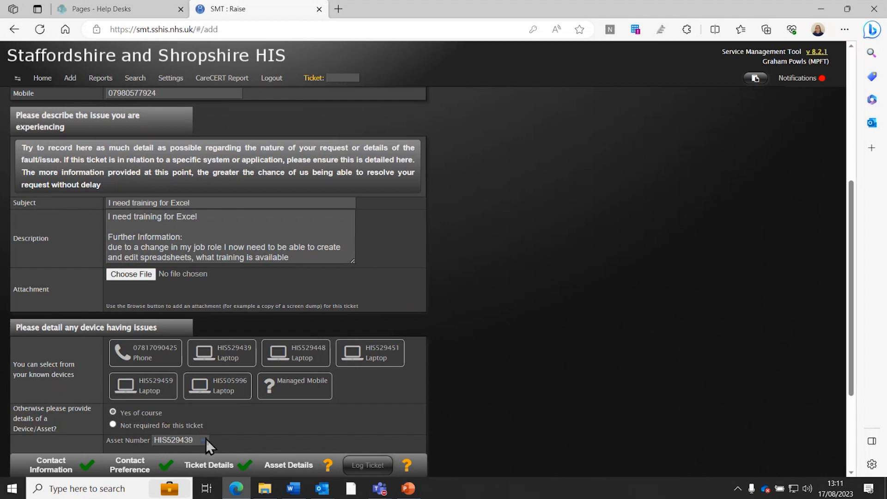
left_click(114, 425)
Log the completed training ticket and confirm that its creation should continue.
scroll(342, 432, "down", 1)
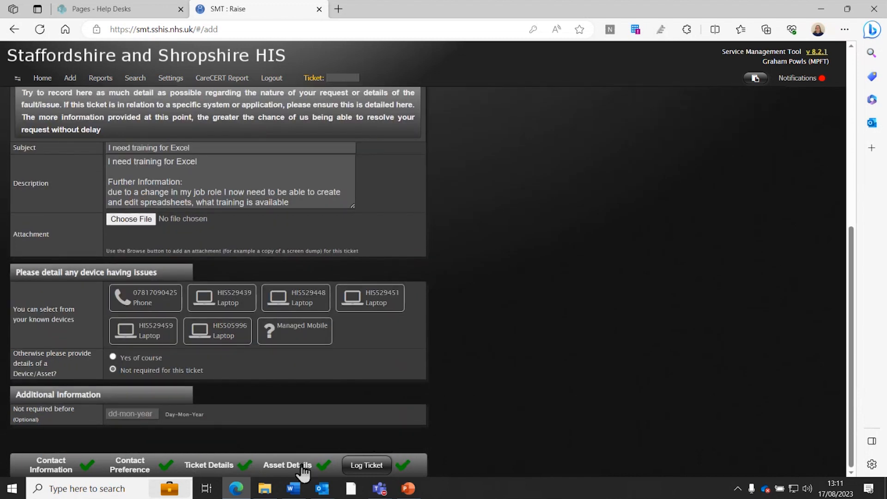
left_click(369, 467)
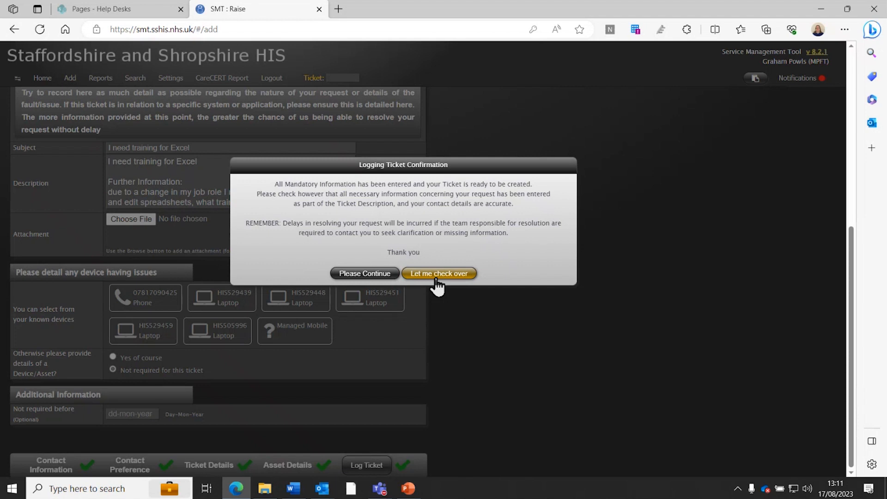
left_click(383, 275)
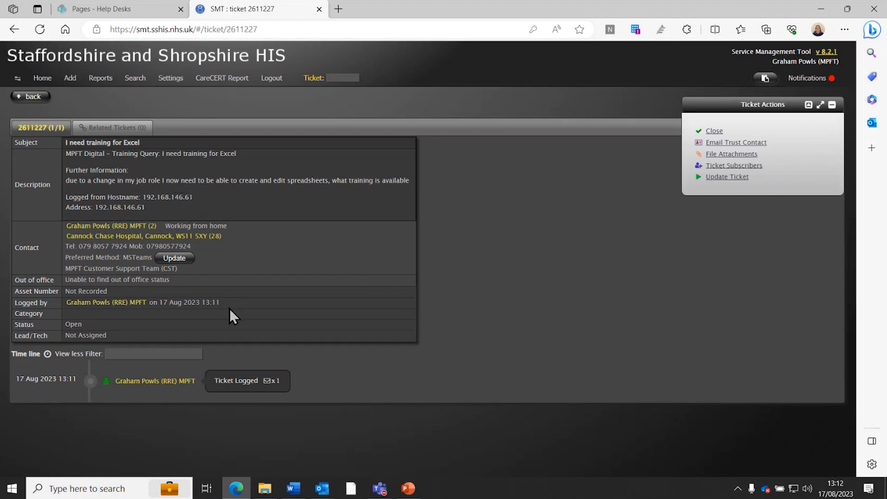
Leave the logged ticket and return to the Service Management Tool home page.
left_click(32, 97)
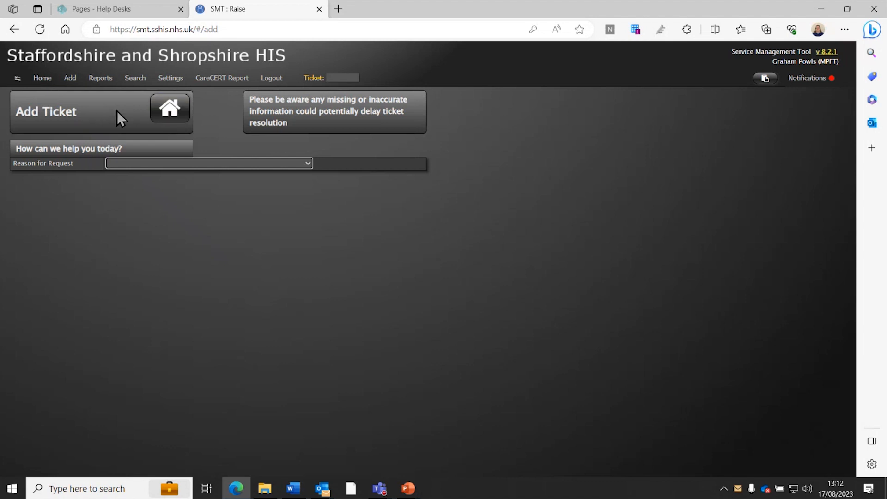
mouse_move(47, 81)
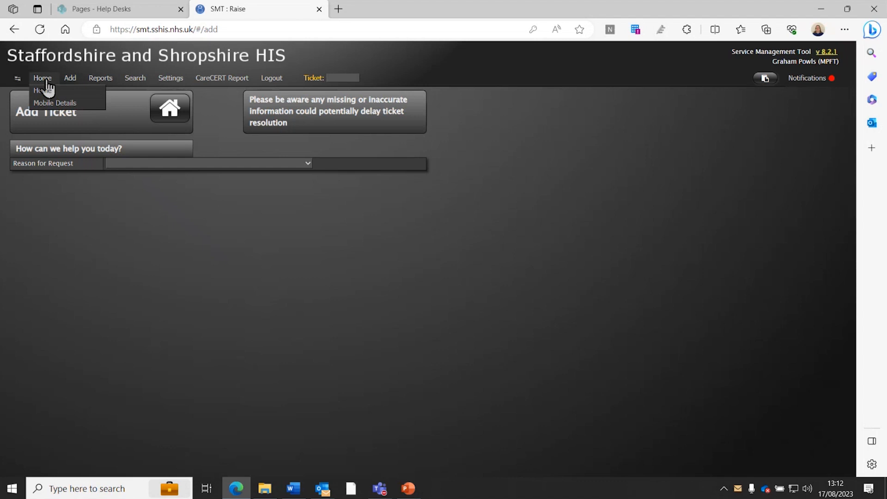
left_click(41, 89)
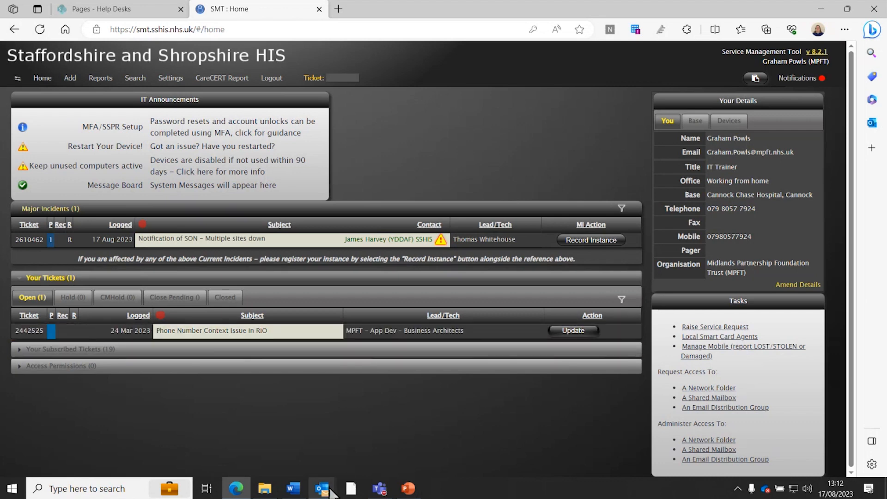
Switch to Outlook to view the inbox for the email about the logged ticket.
left_click(330, 491)
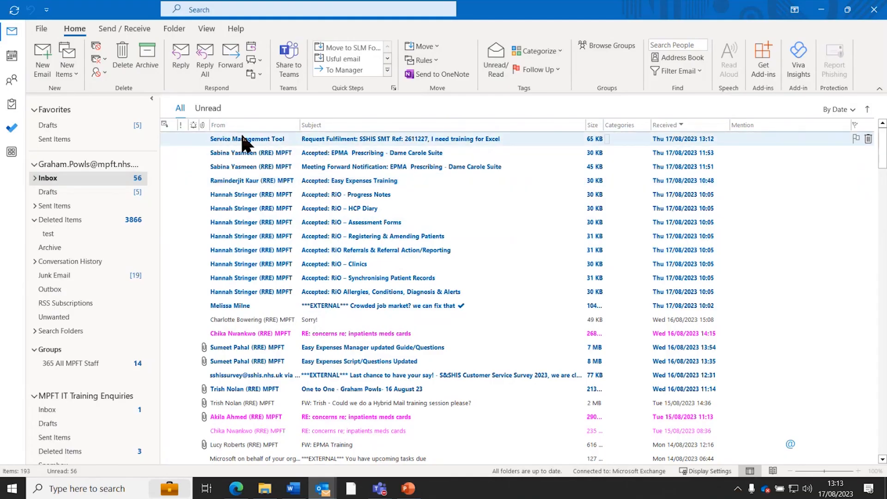